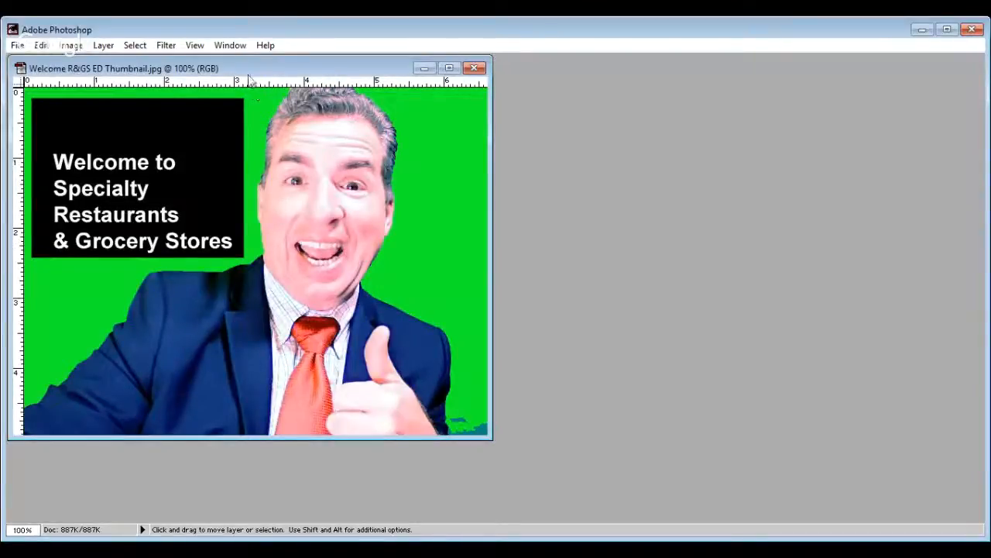
Move the Welcome R&GS ED Thumbnail.jpg window toward the middle of the workspace and enlarge it beyond the image edges.
drag(244, 75, 372, 106)
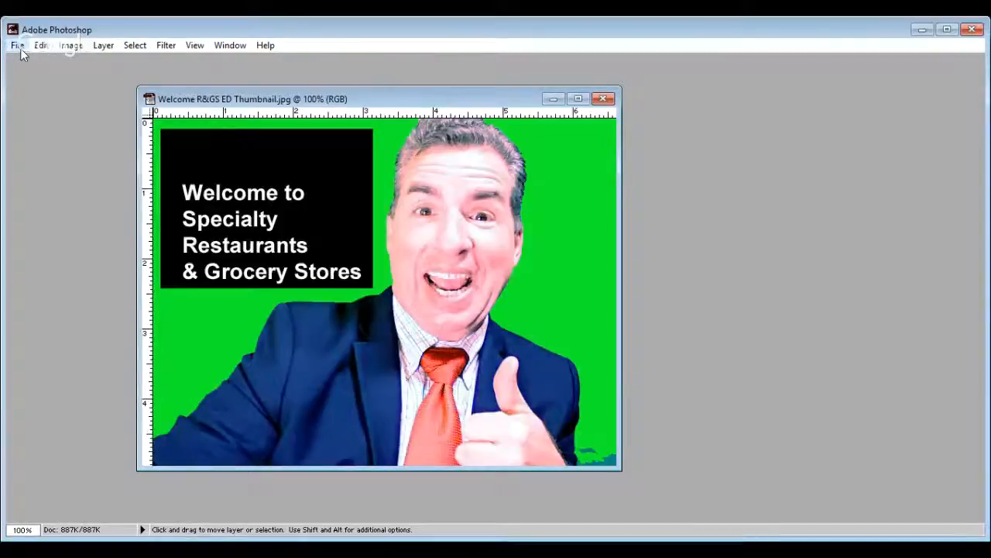
key(ctrl+o)
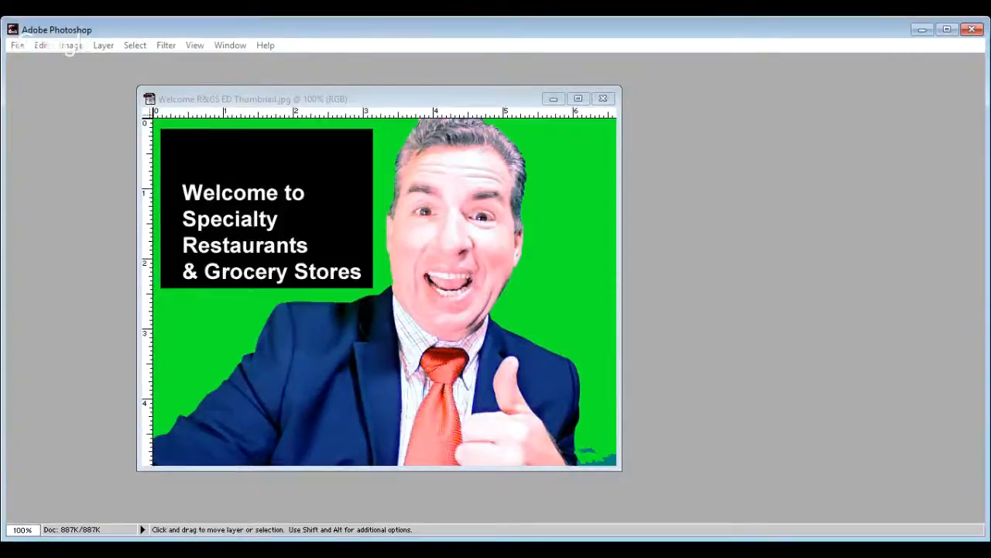
click(366, 191)
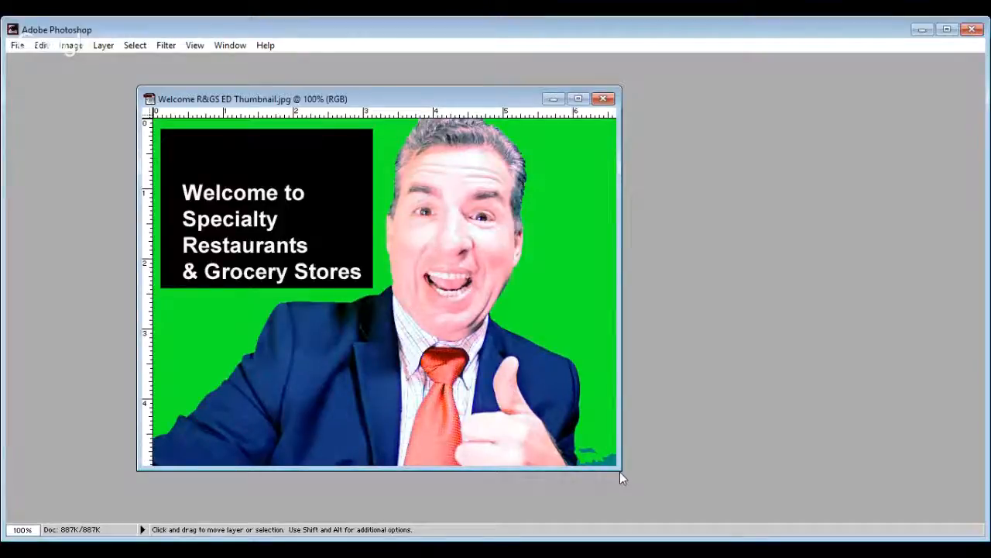
drag(620, 468, 655, 511)
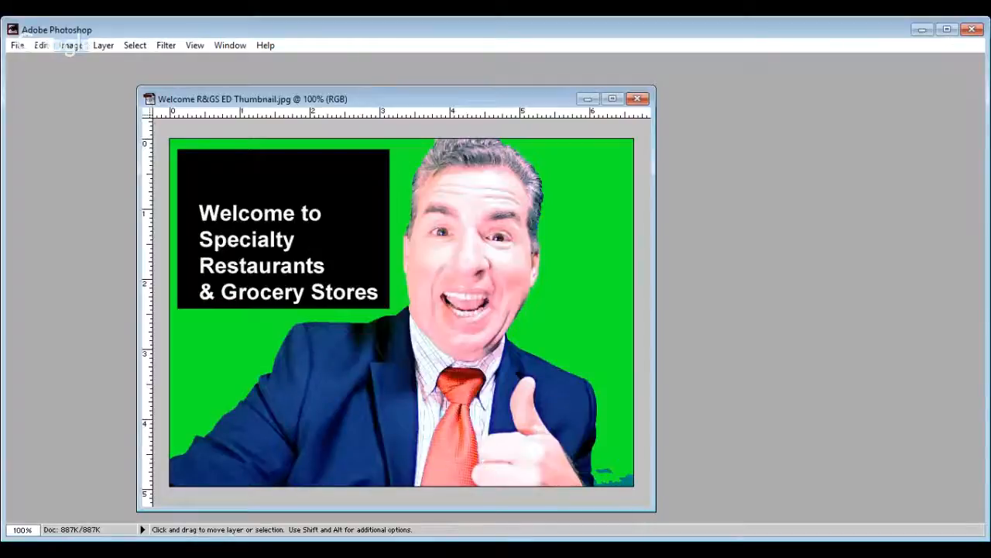
Review the image settings of Welcome R&GS ED Thumbnail.jpg.
click(129, 159)
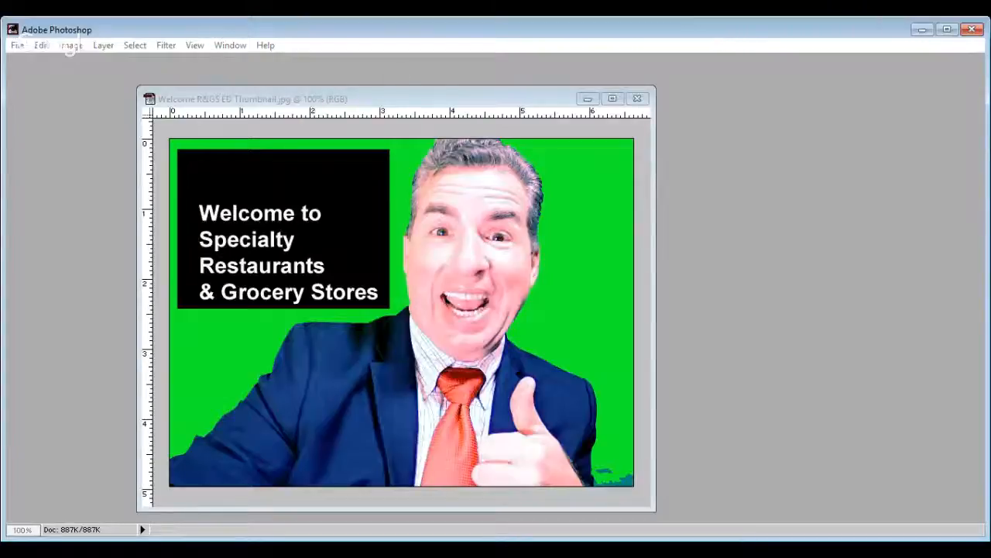
click(600, 225)
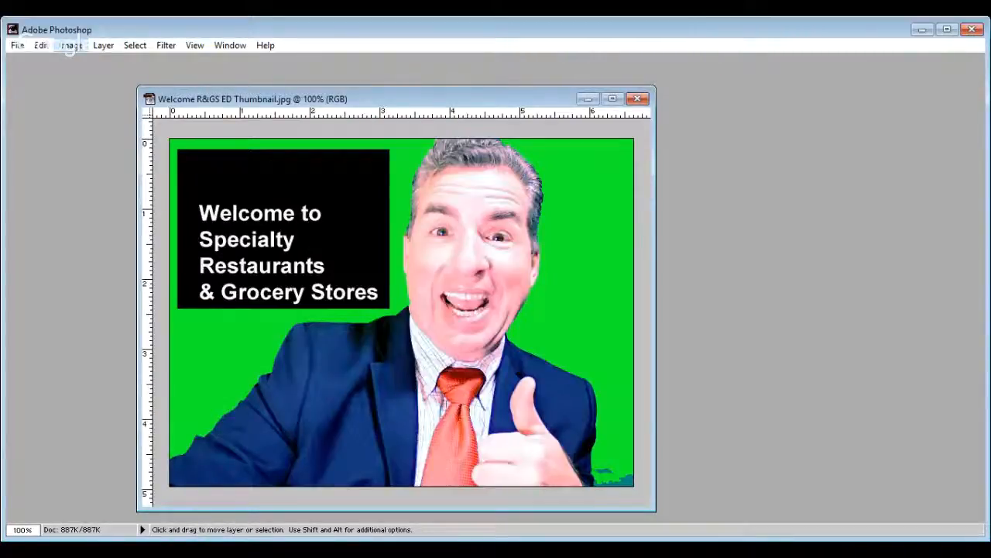
click(95, 151)
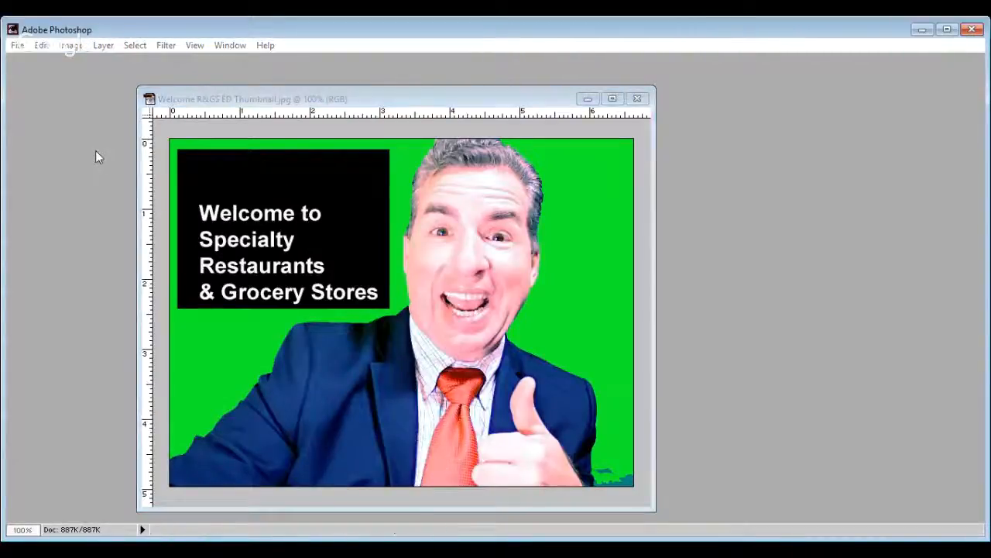
Open ED Thumbnail 3.jpg, check its image settings, and reposition and enlarge its window in front of the welcome thumbnail.
click(330, 220)
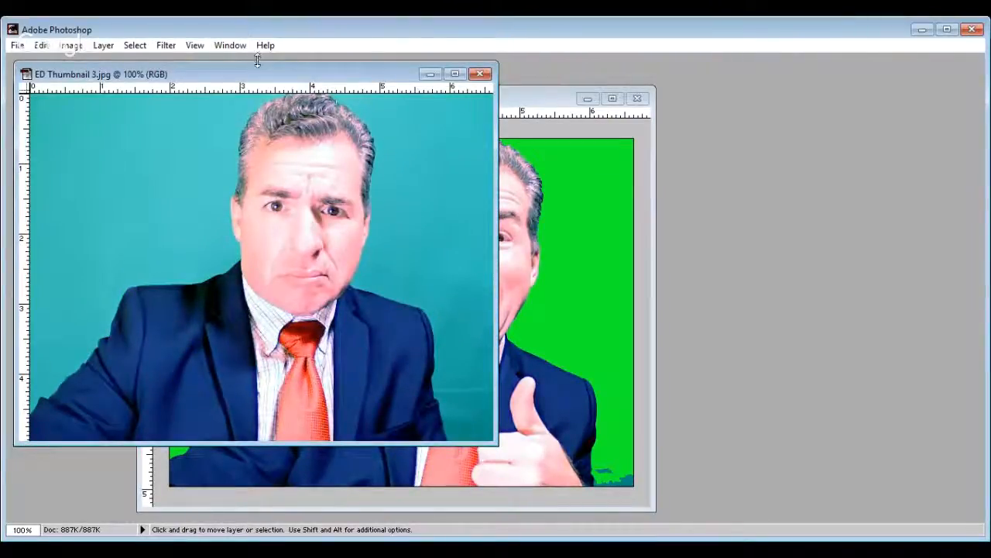
drag(261, 77, 382, 127)
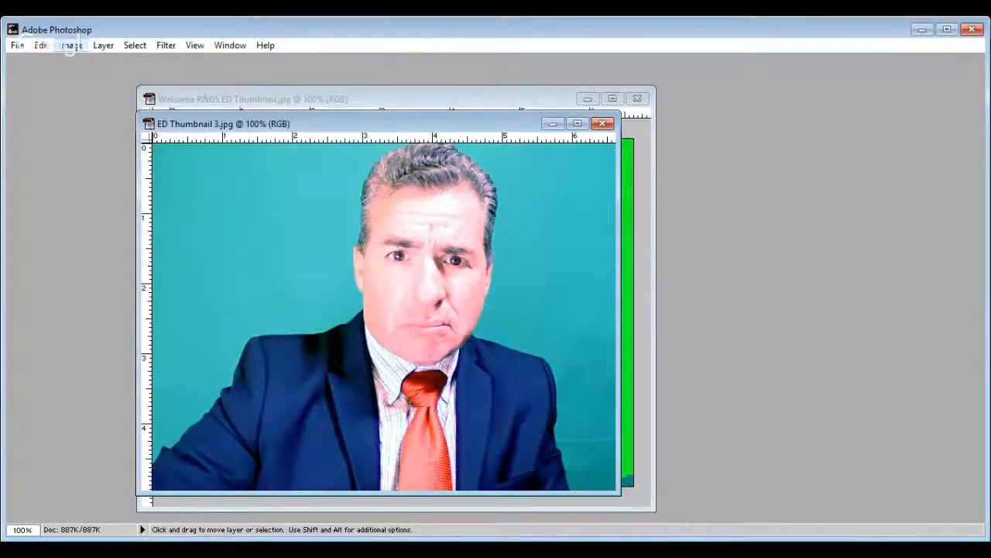
click(113, 157)
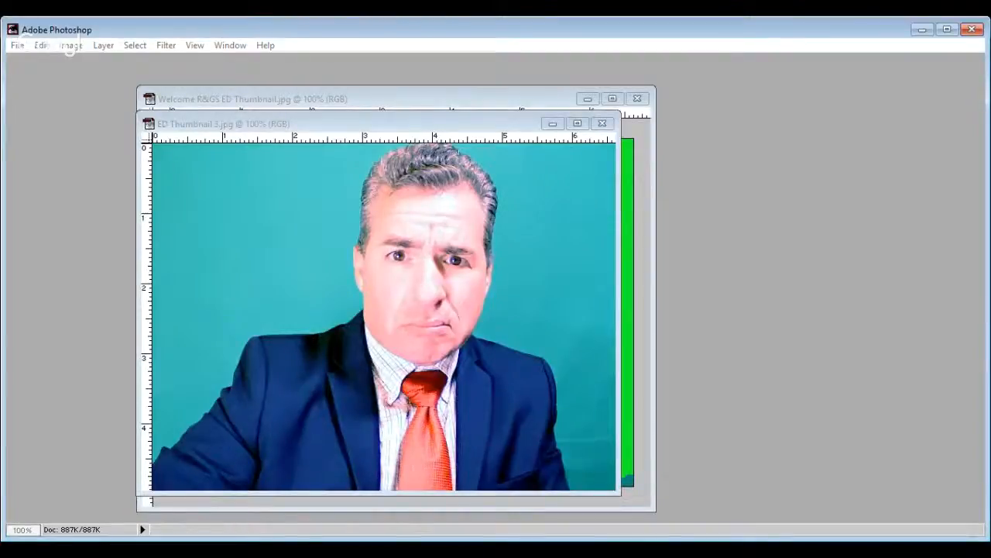
click(669, 328)
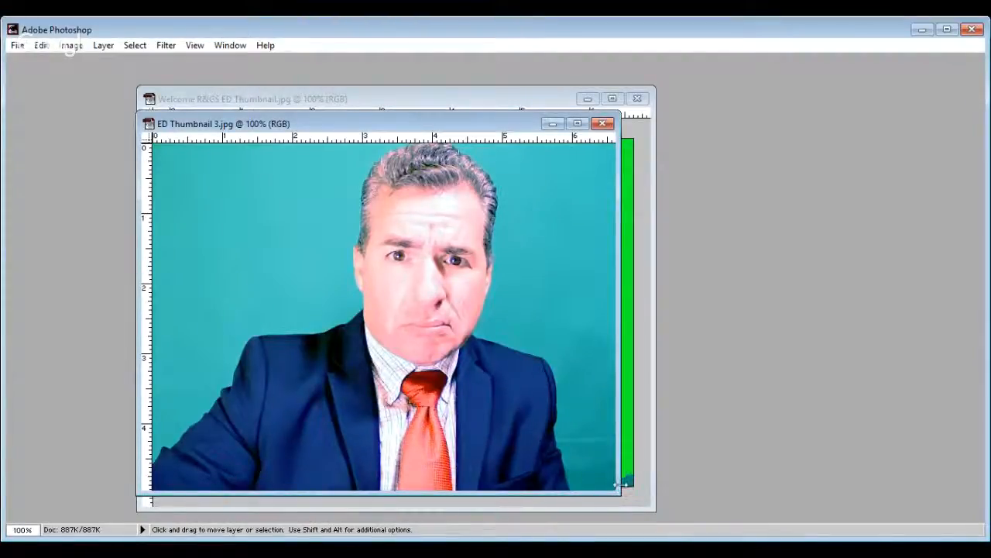
drag(619, 486, 770, 512)
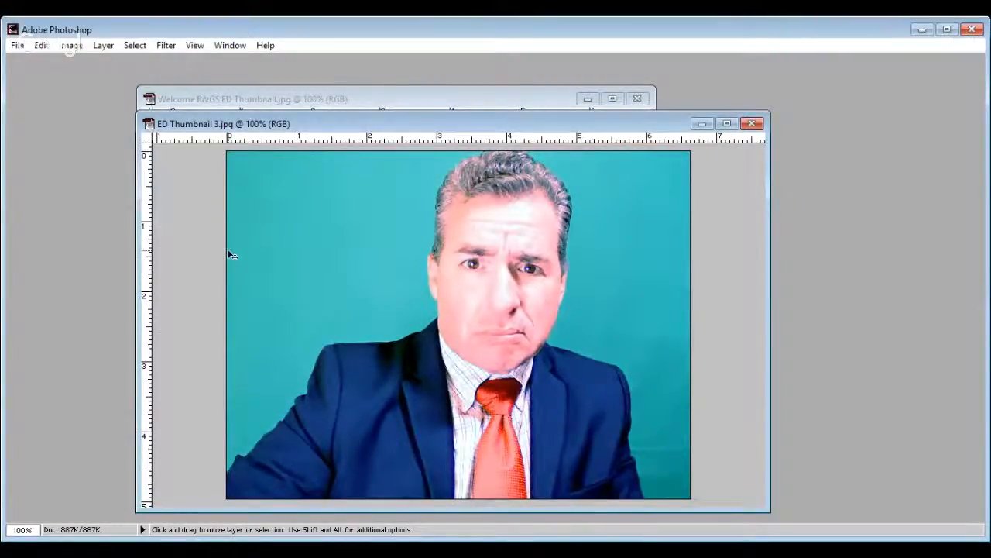
Duplicate the Background layer and delete the teal backdrop on the left side of the man from the copy with the Magic Wand.
key(w)
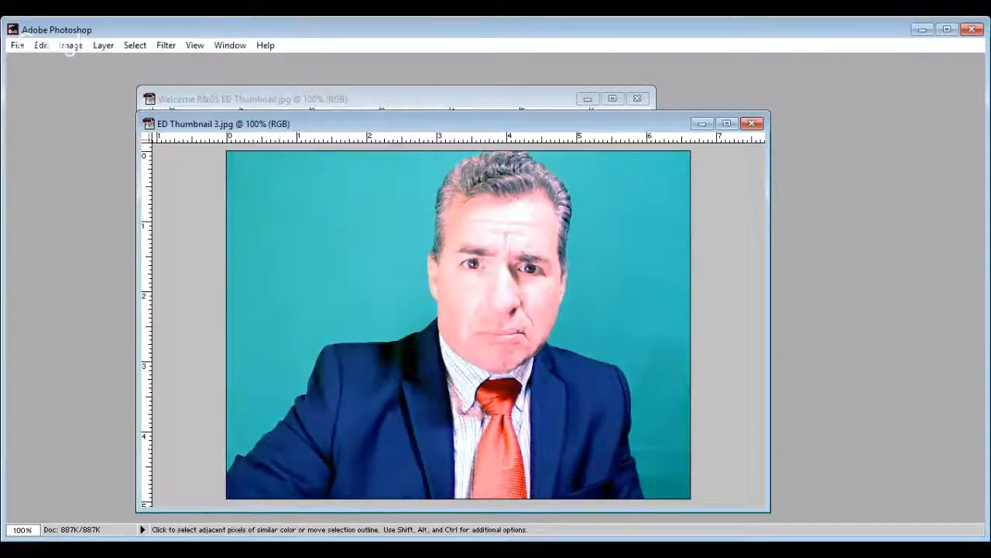
key(ctrl+j)
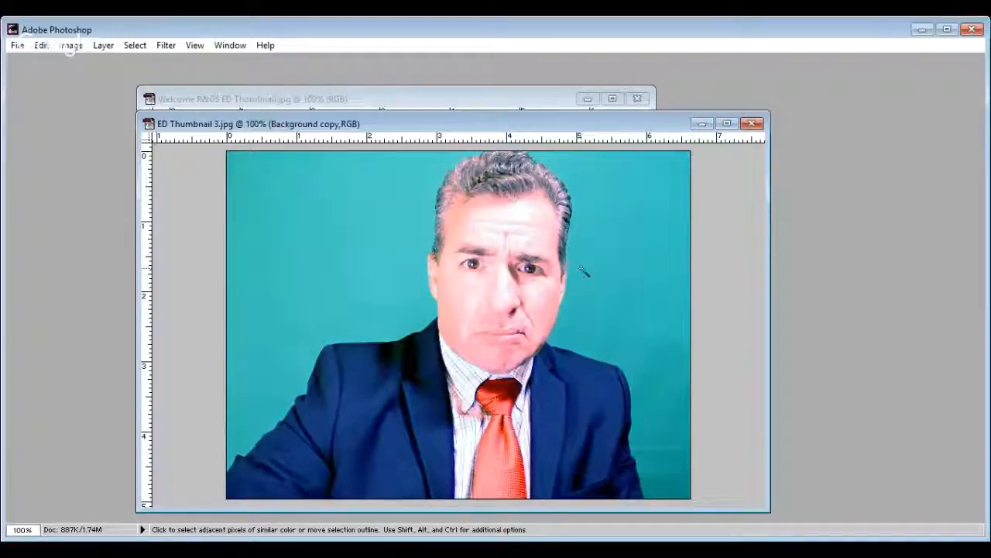
click(338, 259)
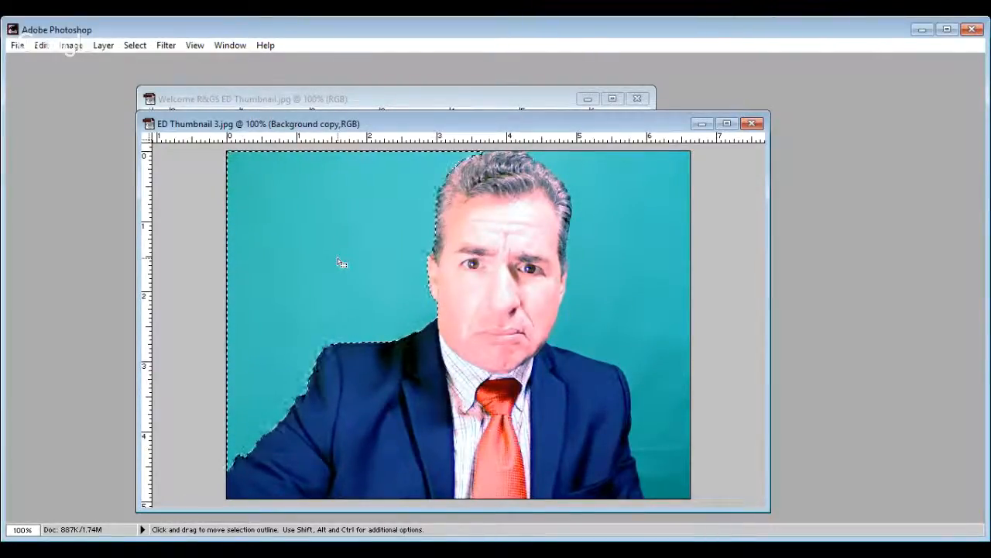
key(Delete)
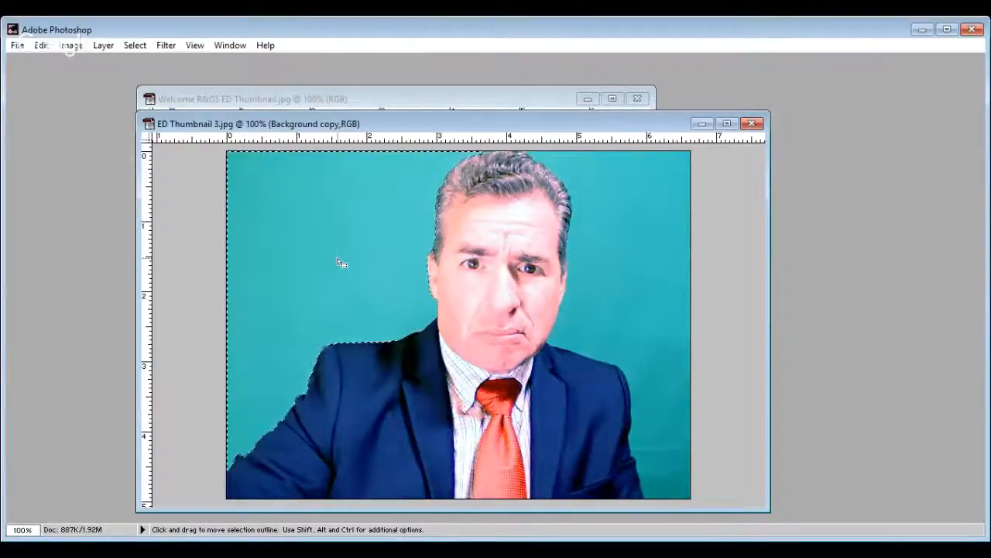
Hide the original Background layer and delete the teal backdrop on the right side of the man from the copy.
key(w)
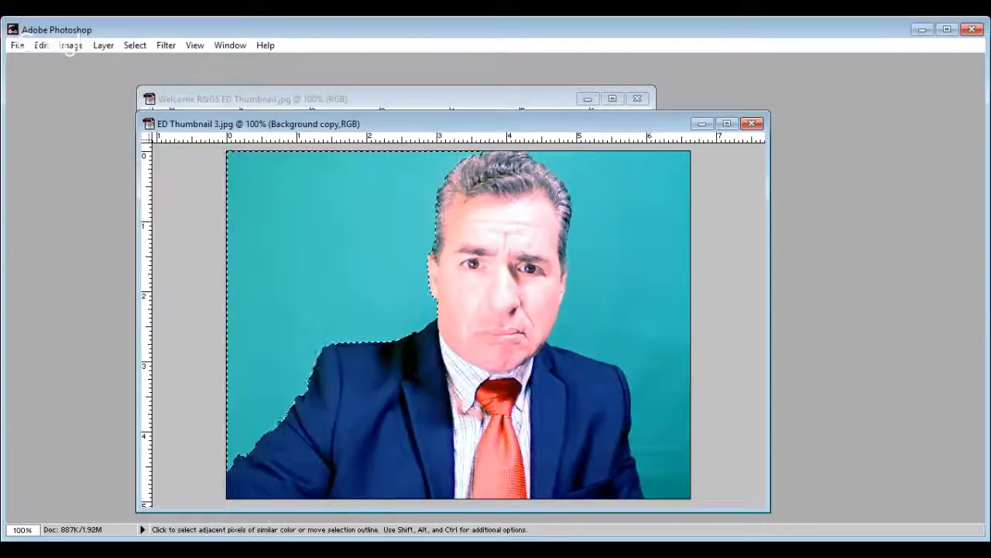
key(Delete)
key(ctrl+d)
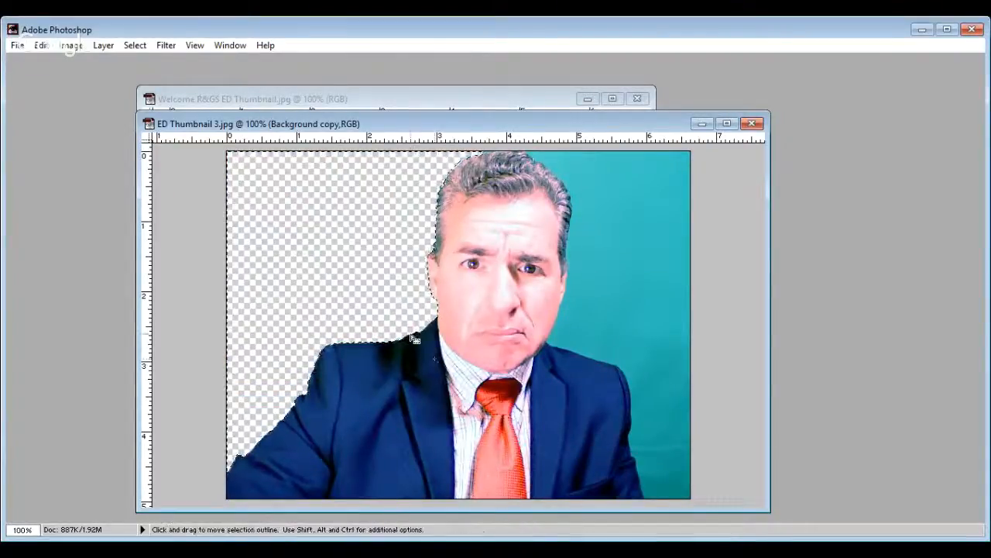
click(621, 303)
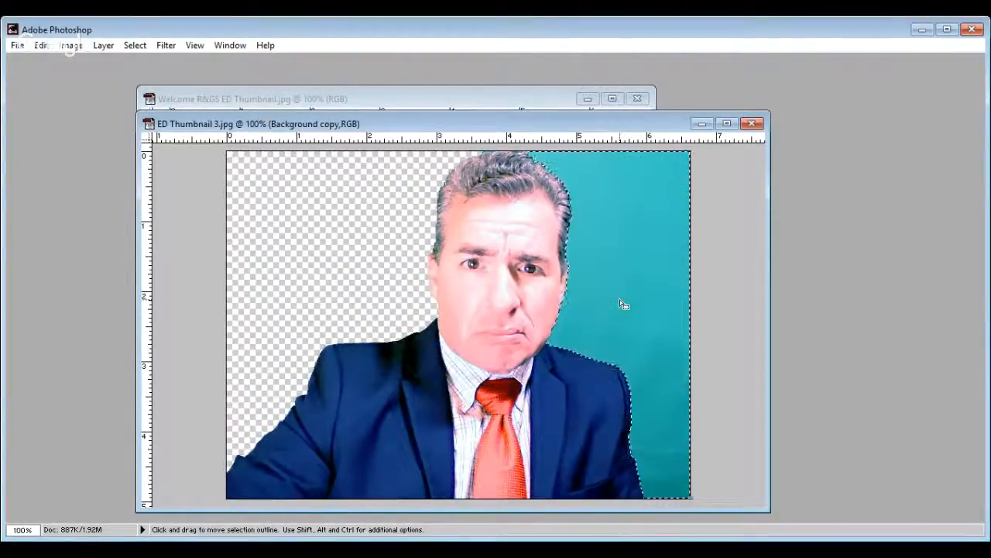
key(Delete)
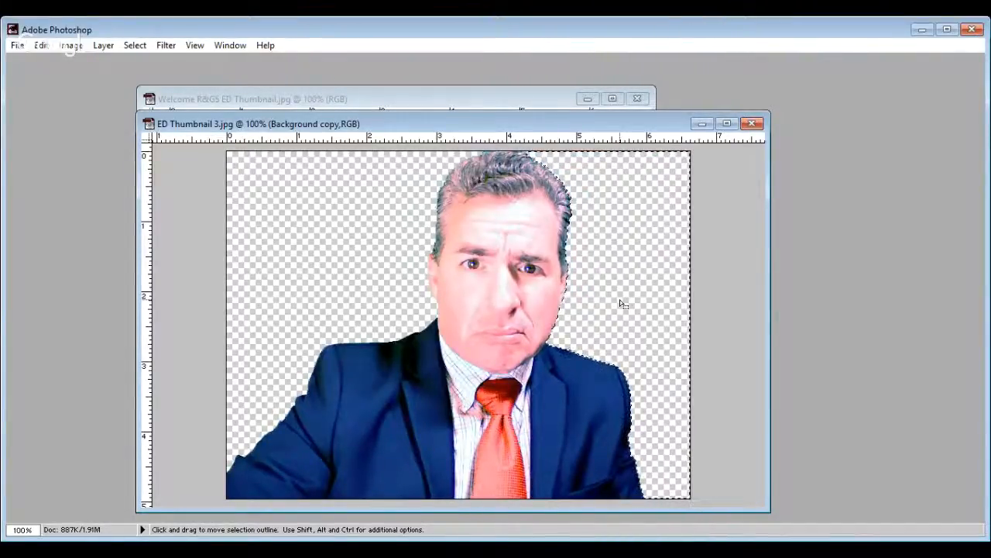
Add the transparent area left of the man to the existing selection on the right with the Magic Wand.
key(w)
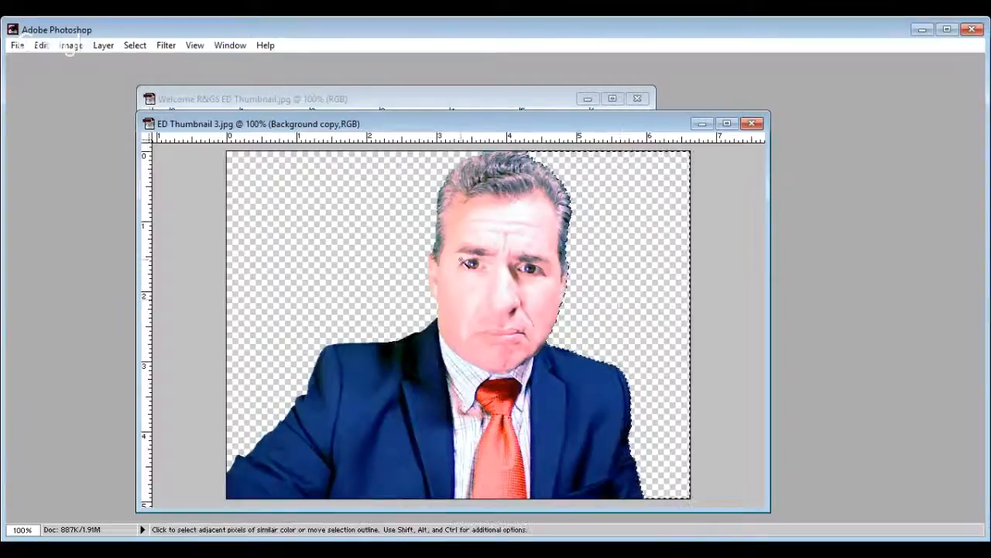
key(shift)
shift+click(373, 237)
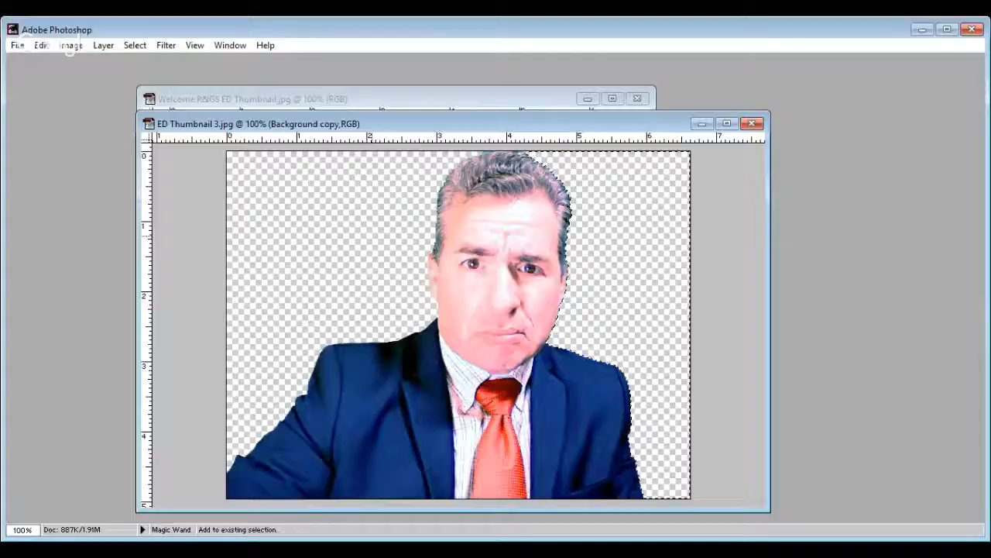
click(354, 327)
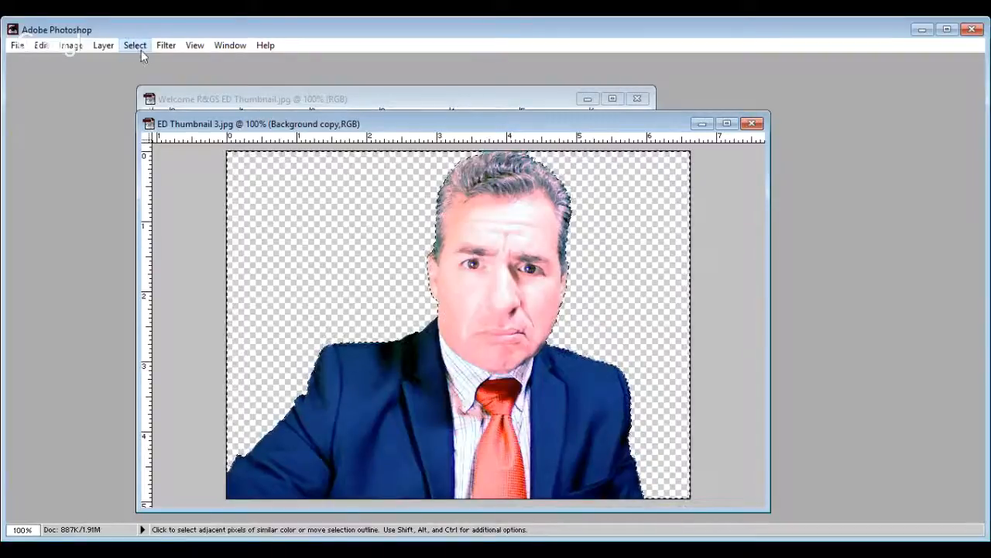
Feather the selection around the man, clear it to soften the cutout's edges, and deselect.
click(178, 151)
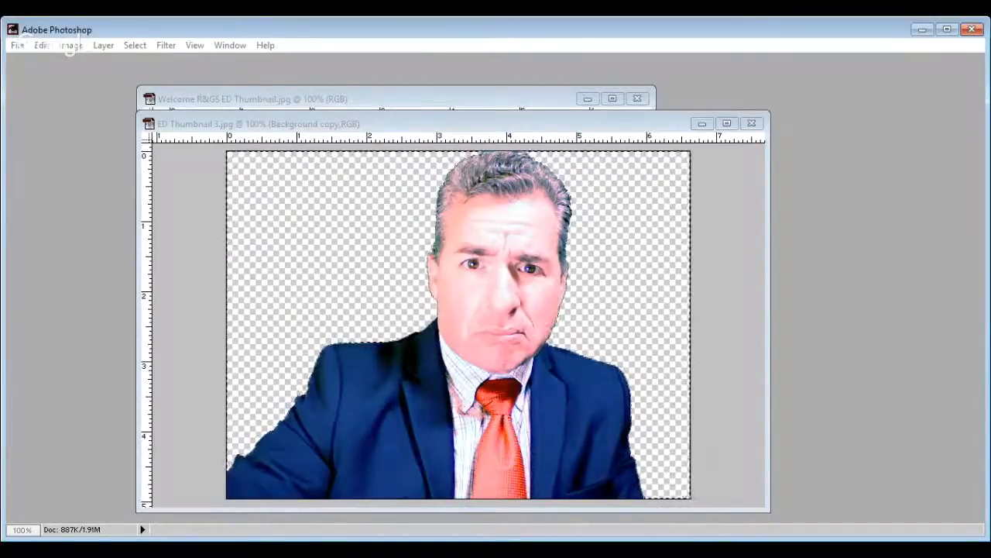
click(554, 281)
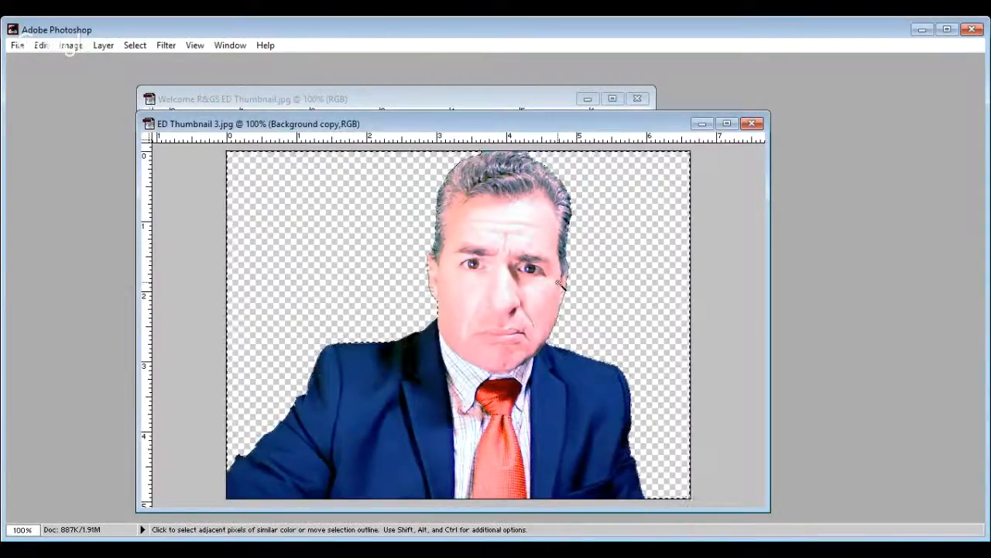
click(558, 282)
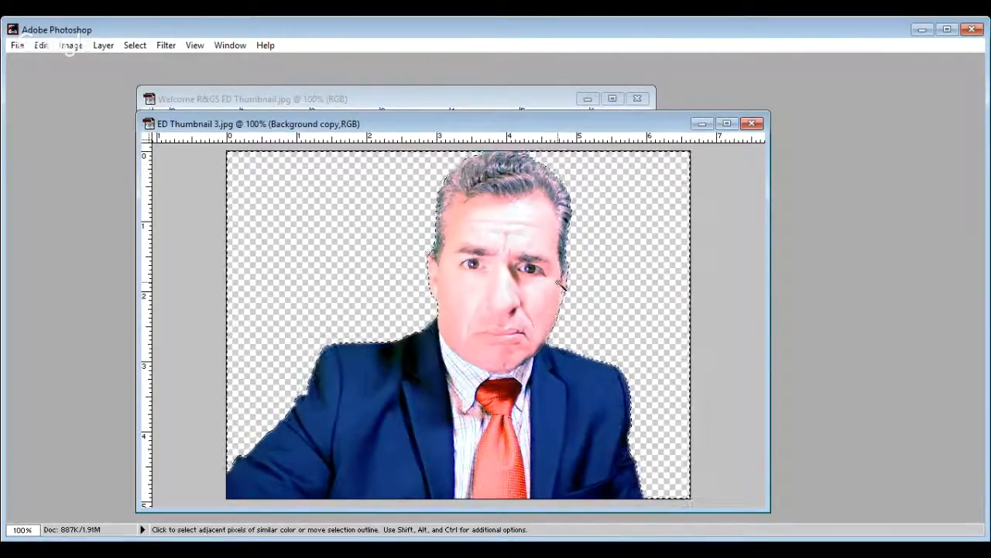
key(v)
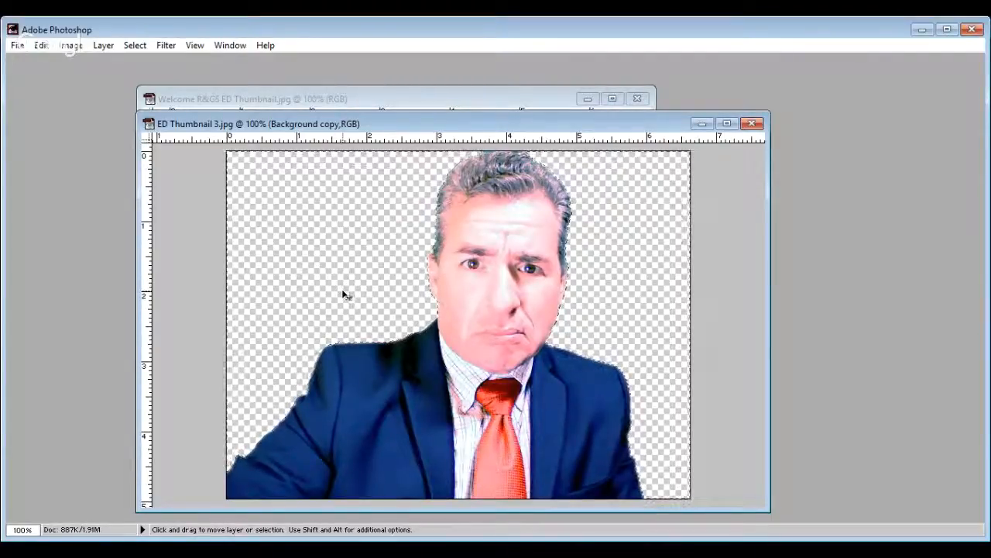
key(w)
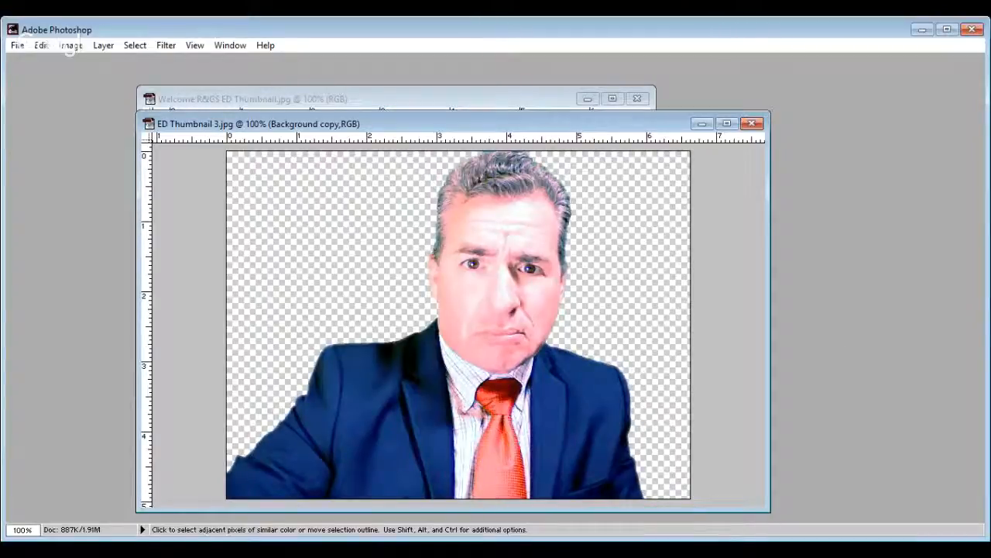
Add a new layer beneath the cutout man, select its whole area, and fill it with bright green.
key(ctrl+shift+alt+n)
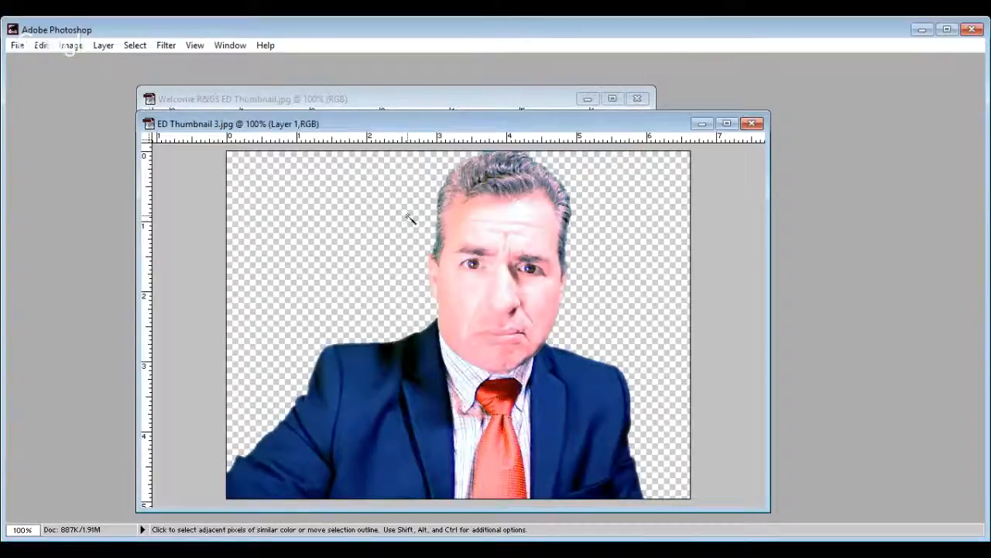
click(301, 233)
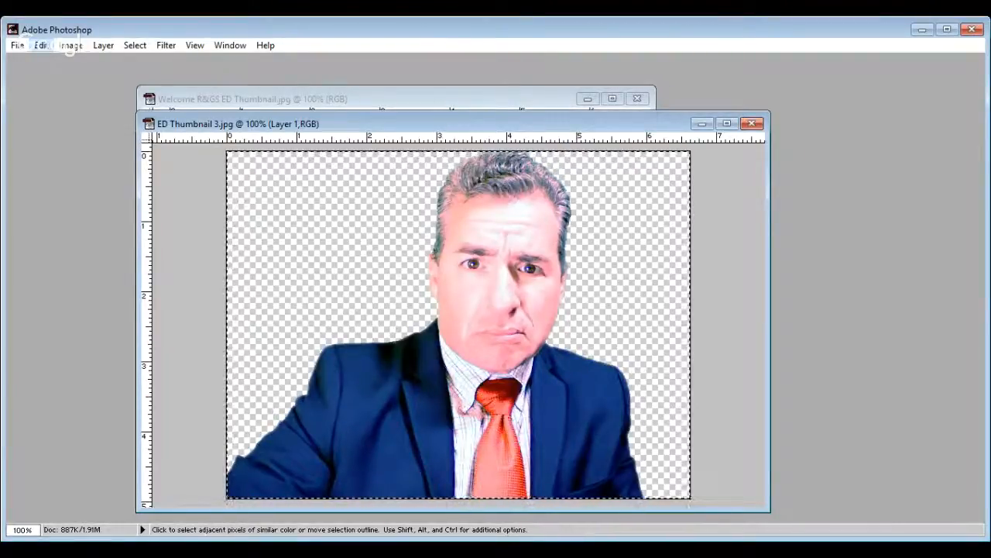
click(92, 180)
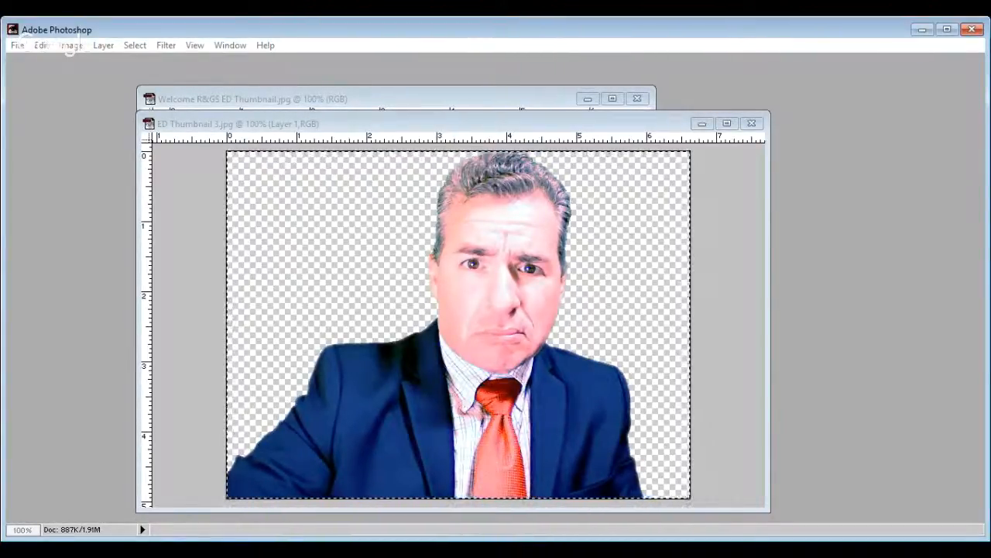
click(576, 239)
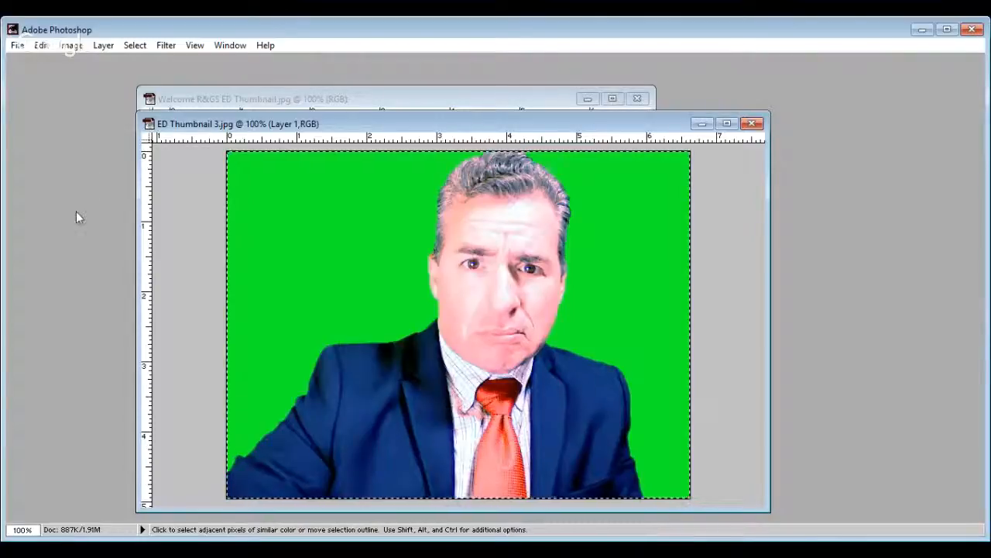
Add the white text "What is going on?" behind the man's head and move it down to his eye level.
key(t)
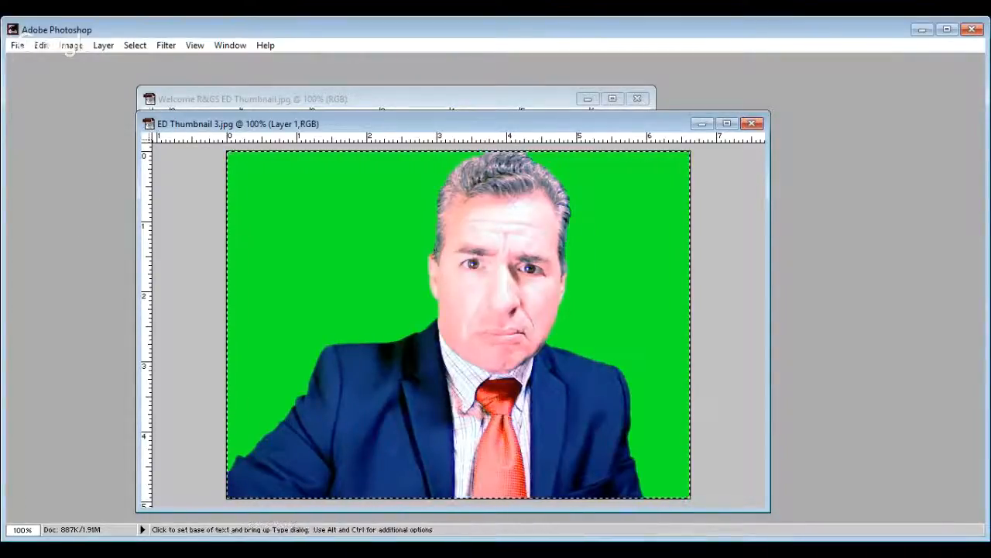
click(246, 192)
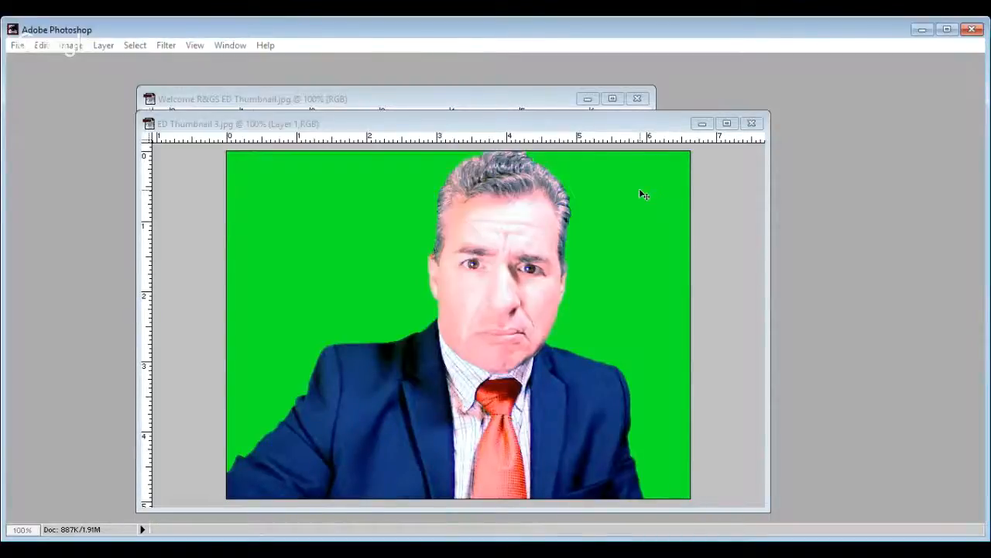
text(W)
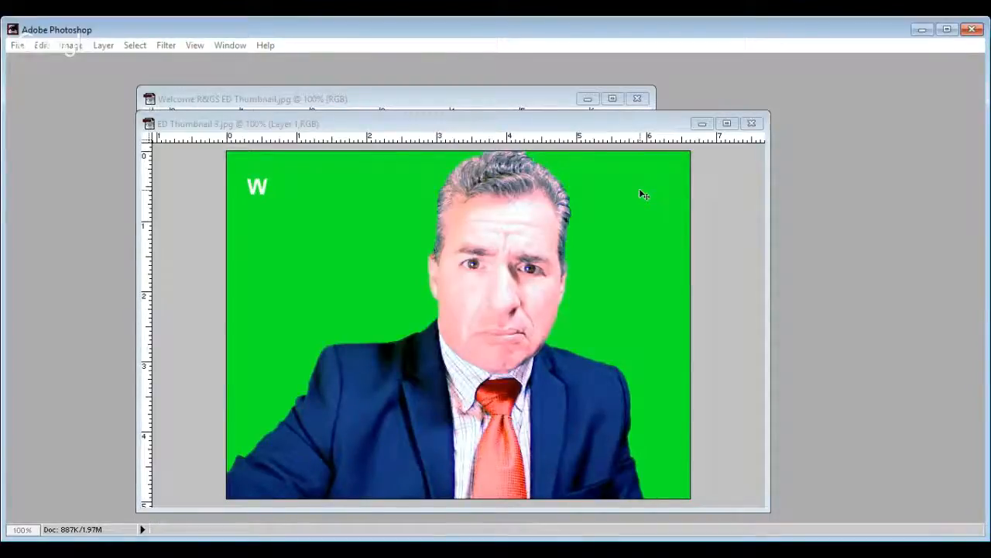
text(hat is)
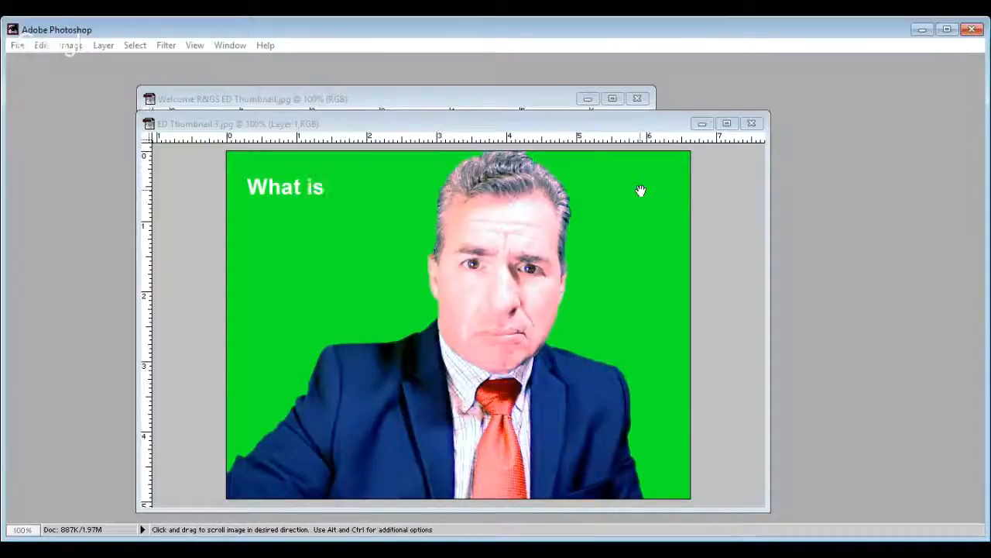
text( going on)
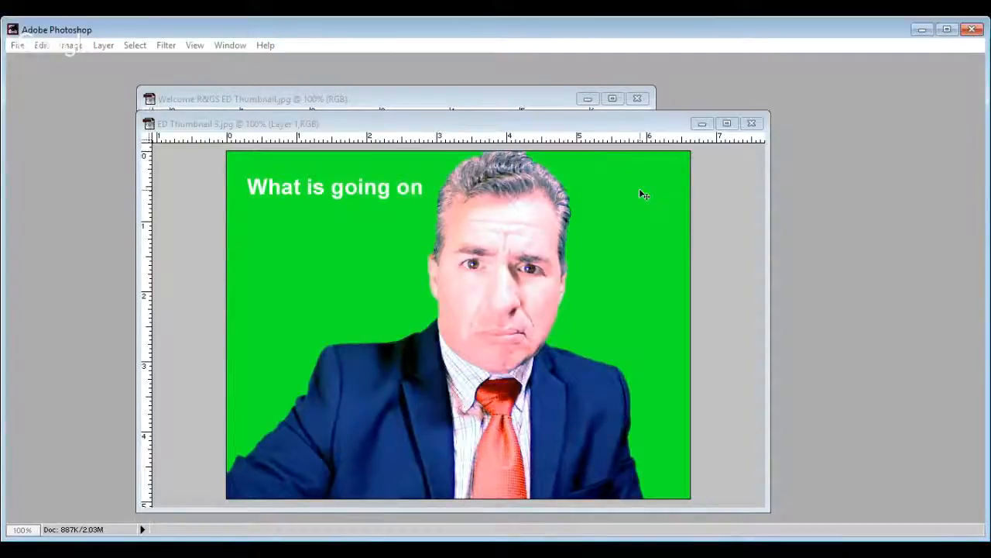
text(?)
click(279, 240)
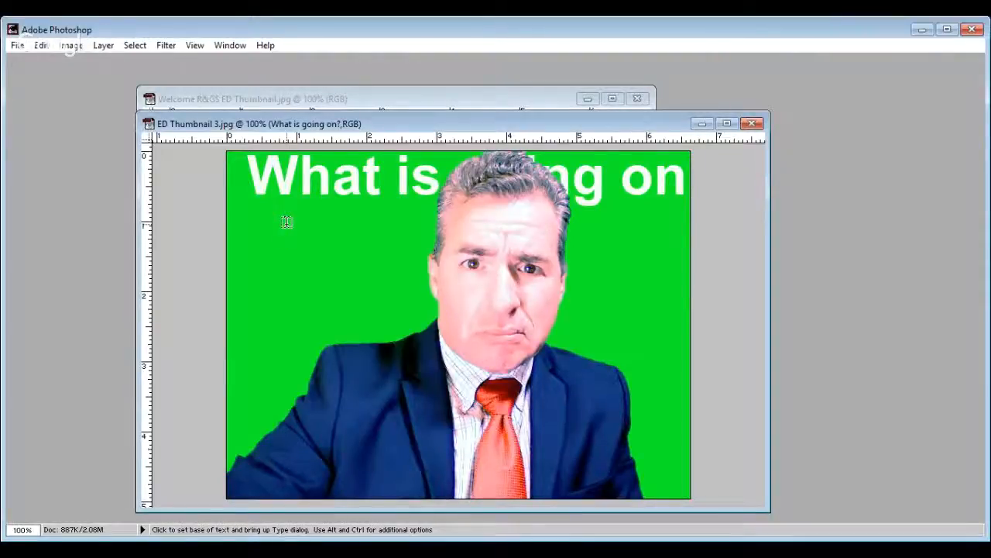
key(v)
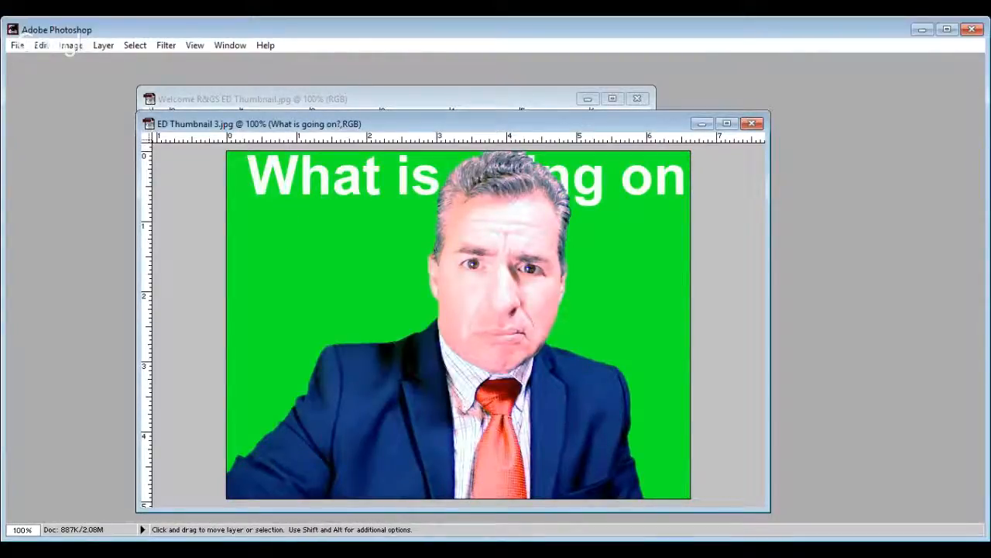
drag(264, 182, 277, 287)
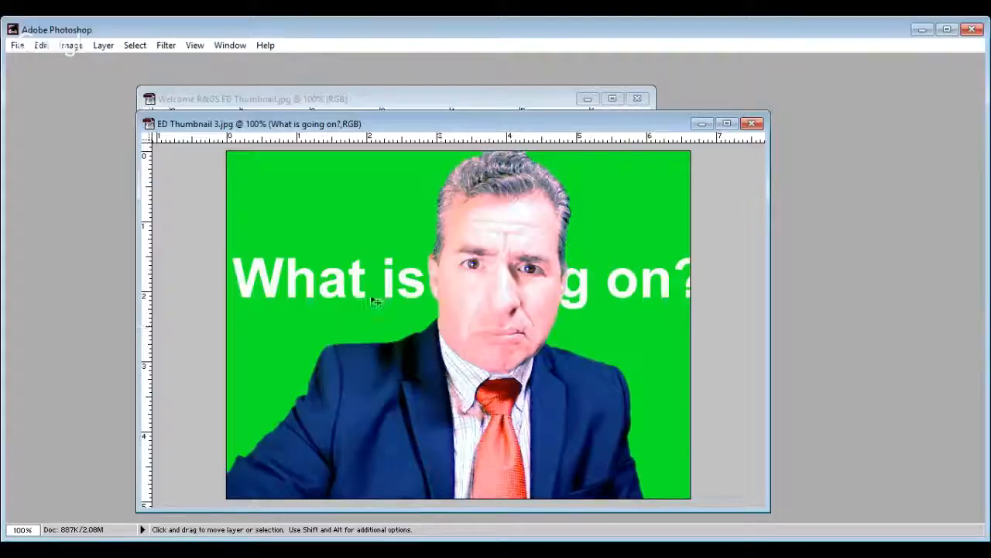
Set the size of the "What is going on?" text to 60 and centre it behind the man's forehead.
key(t)
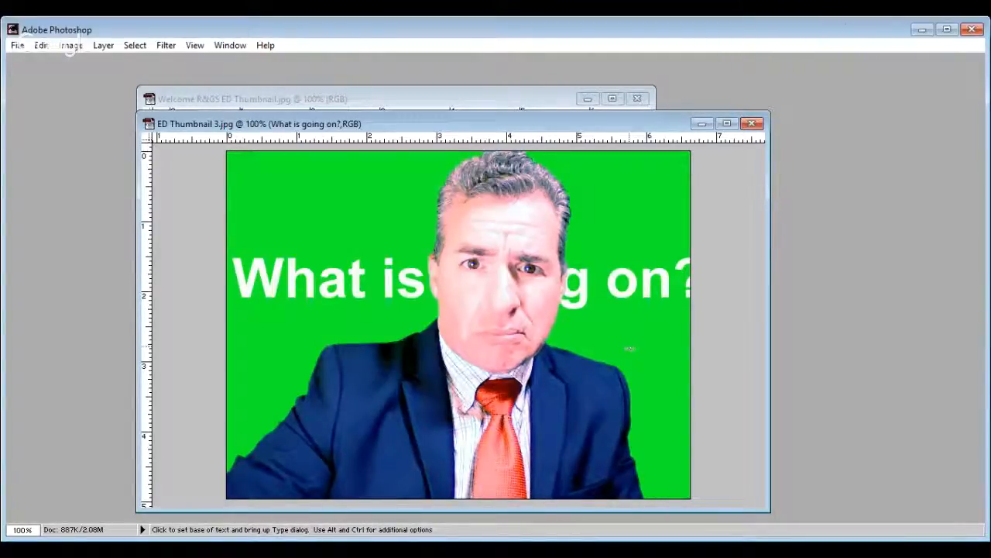
click(369, 296)
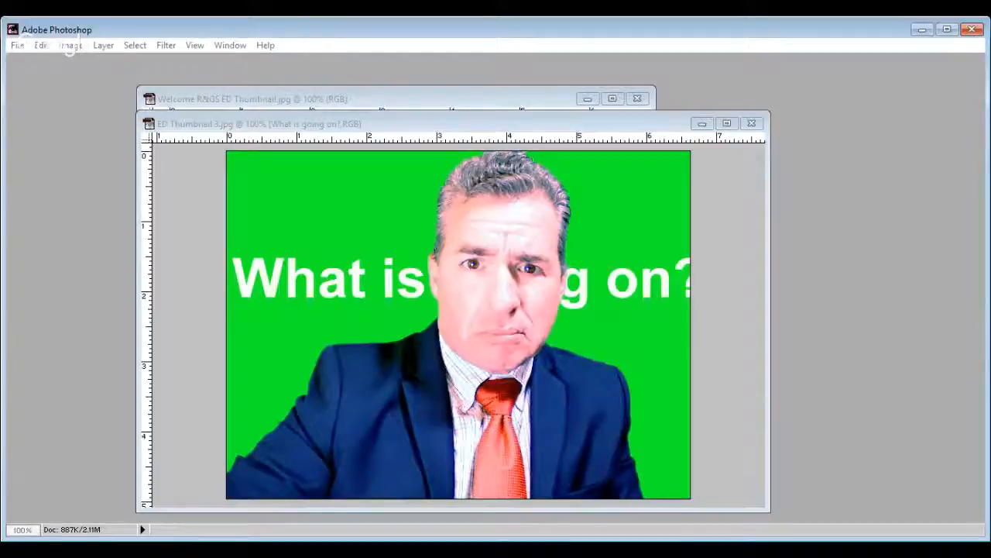
click(292, 246)
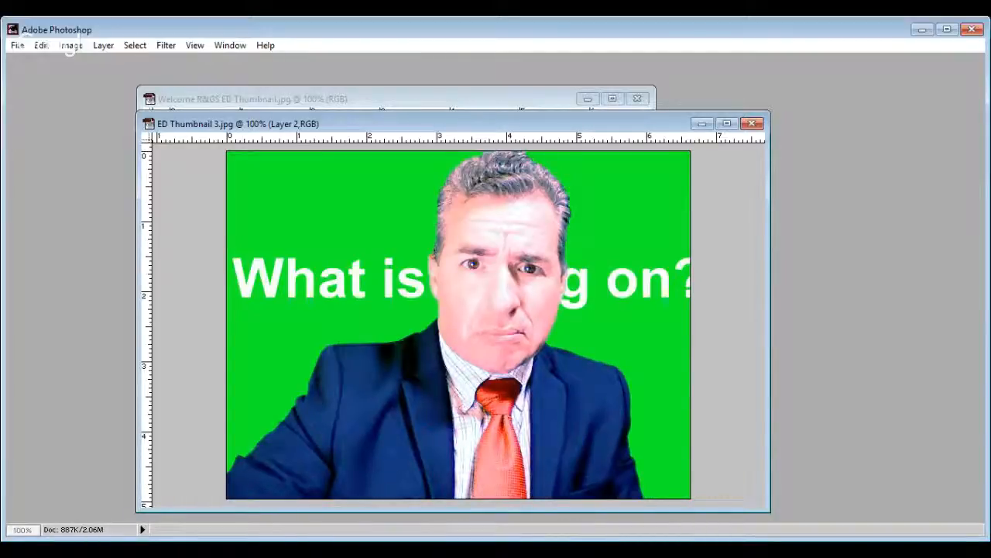
text(60)
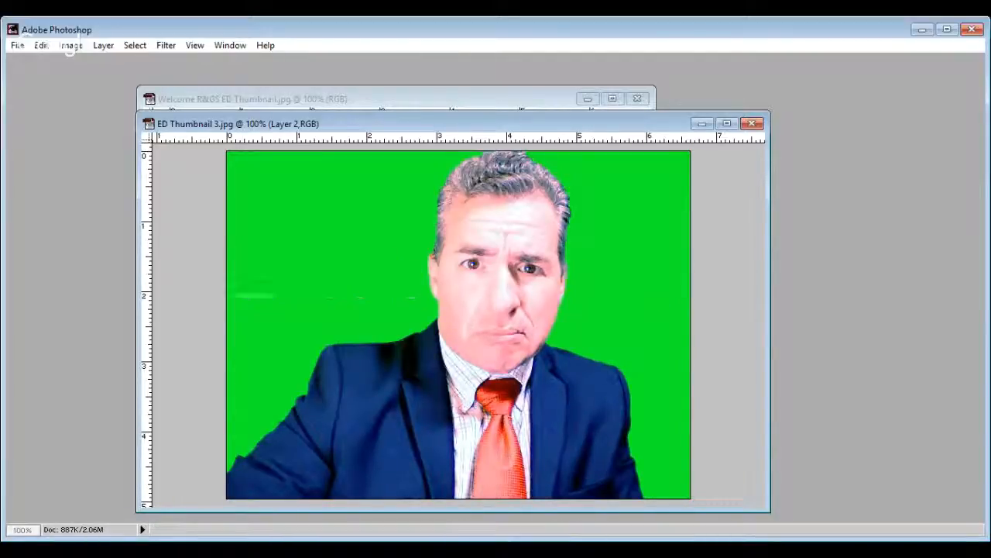
key(Return)
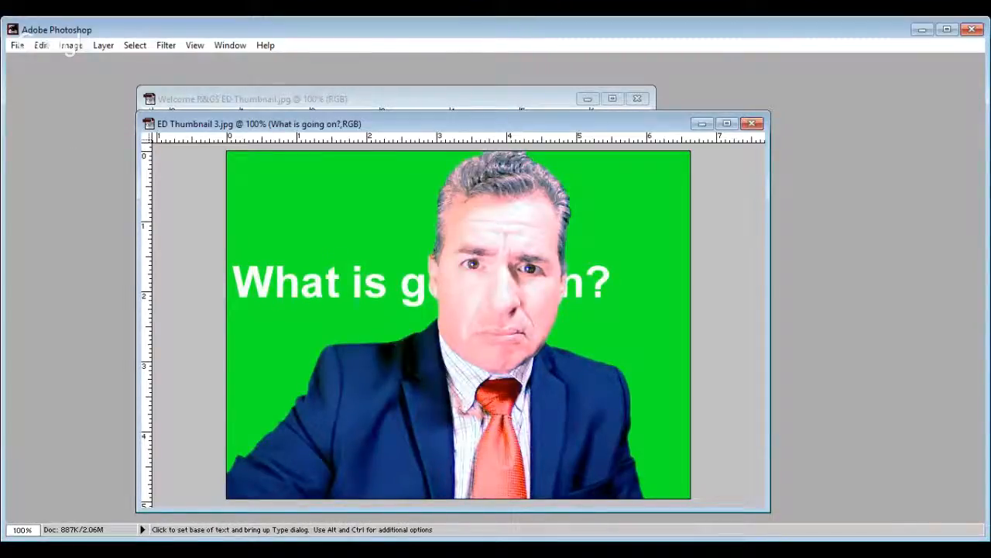
key(v)
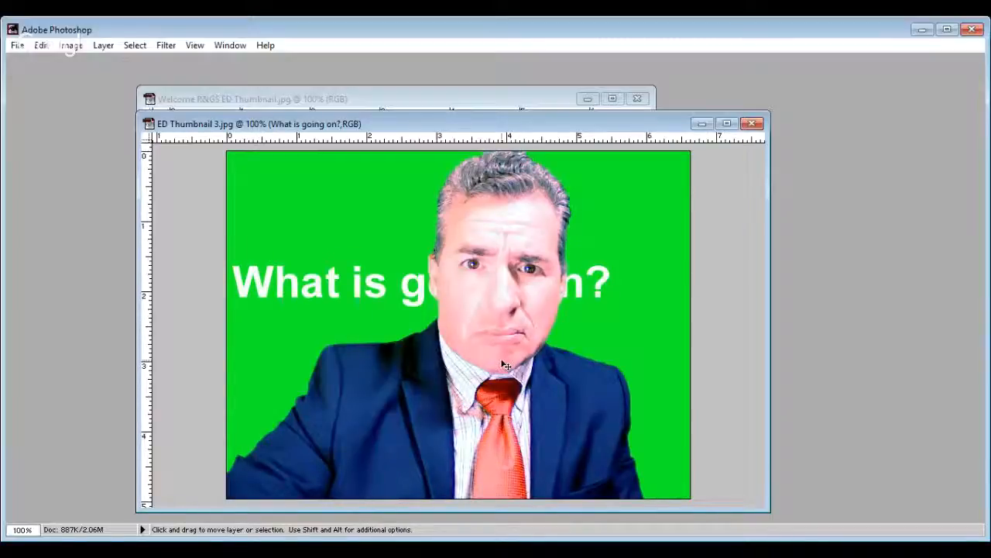
drag(377, 288, 423, 234)
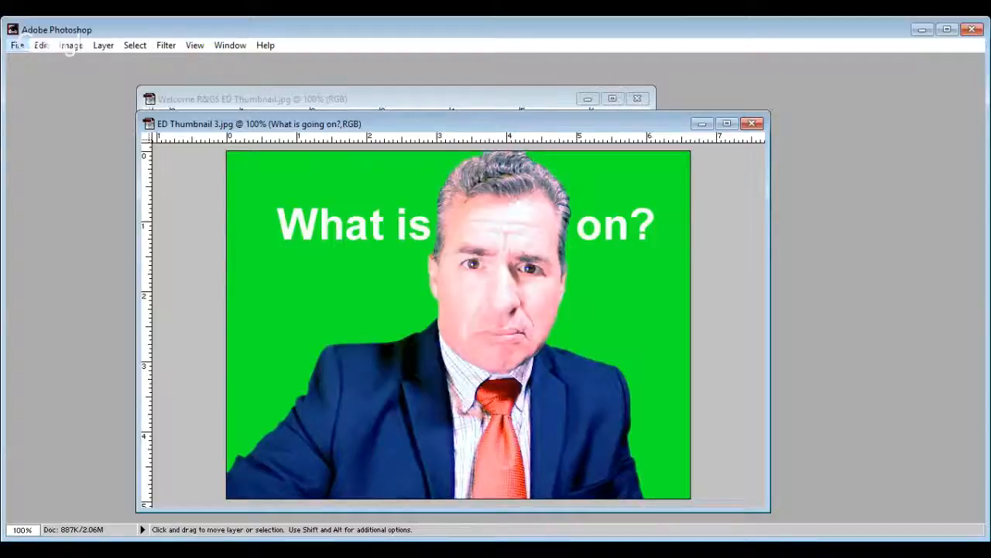
Save the layered thumbnail as ED Thumbnail 3 Demo.psd.
key(ctrl+o)
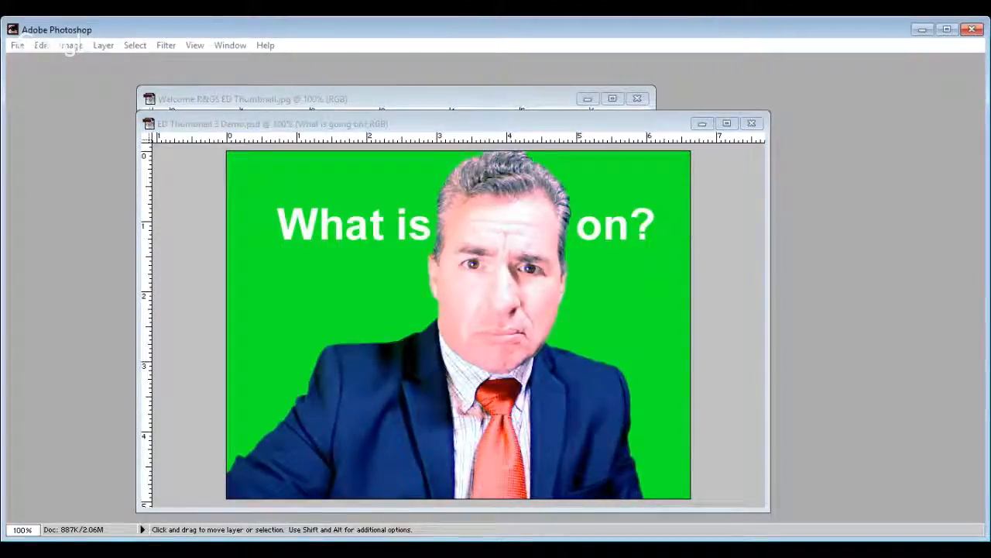
click(331, 274)
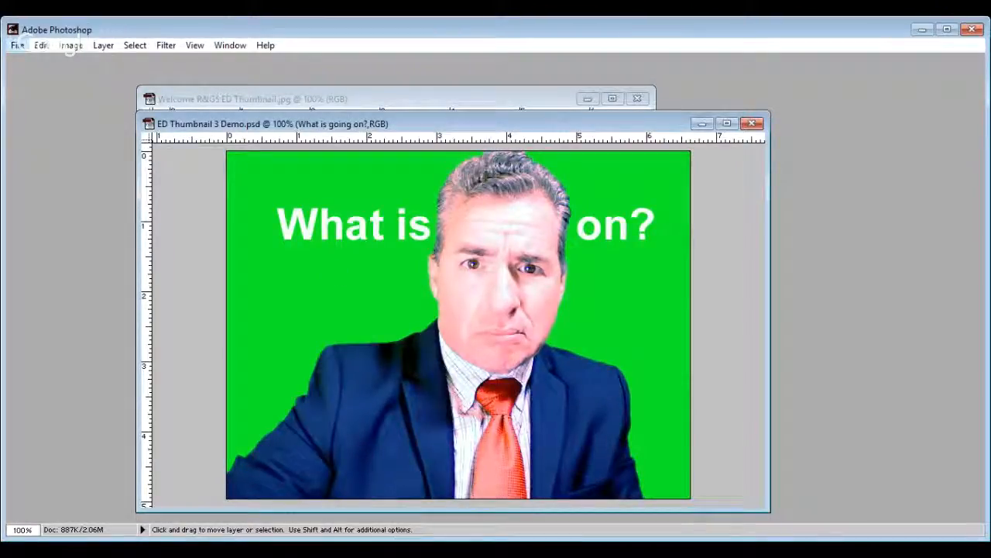
key(ctrl+o)
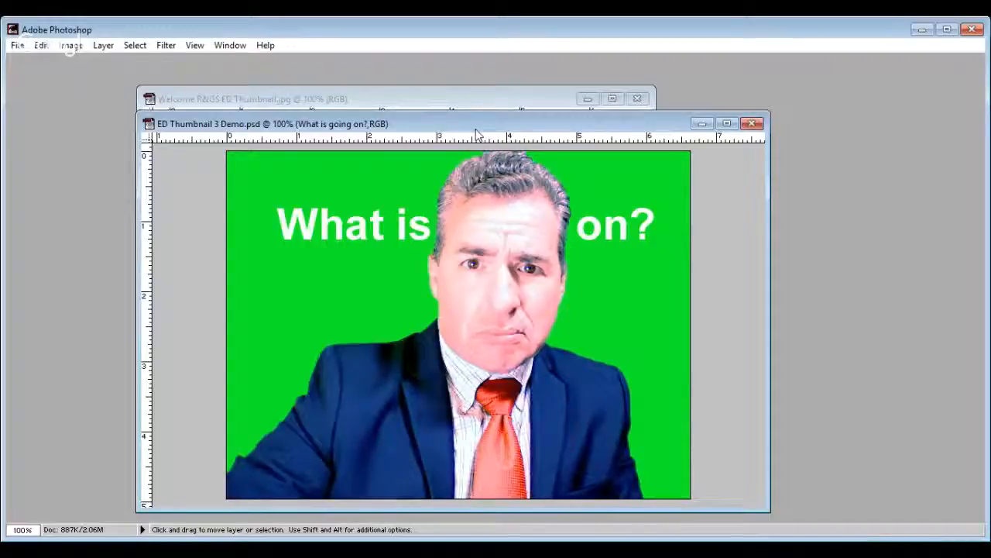
Shift the demo thumbnail's window aside and bring Welcome R&GS ED Thumbnail.jpg to the front for comparison.
drag(476, 129, 508, 175)
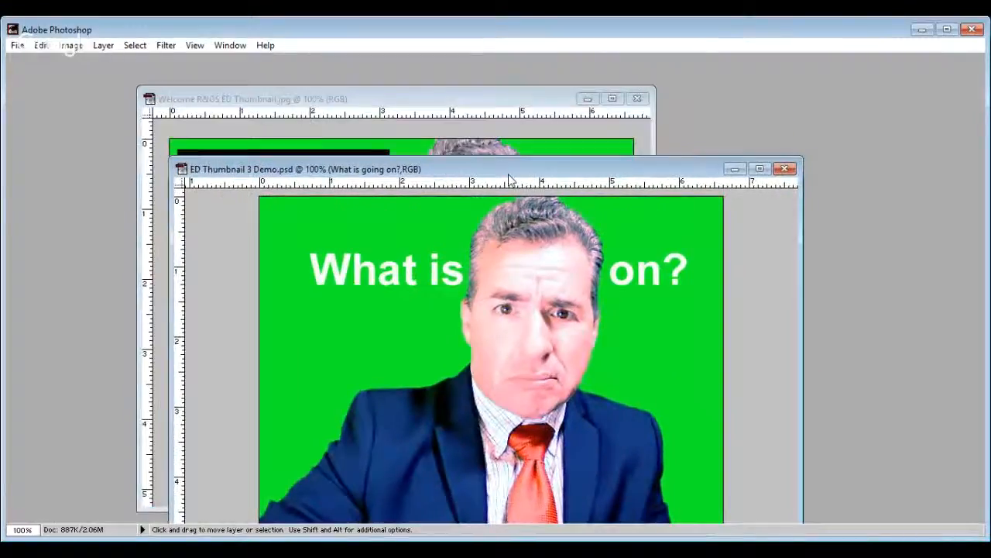
click(465, 101)
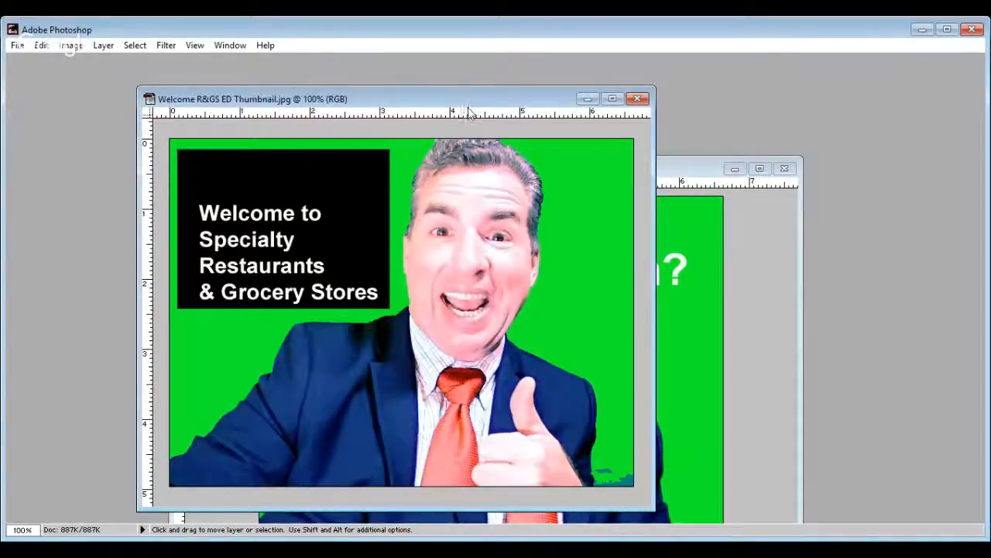